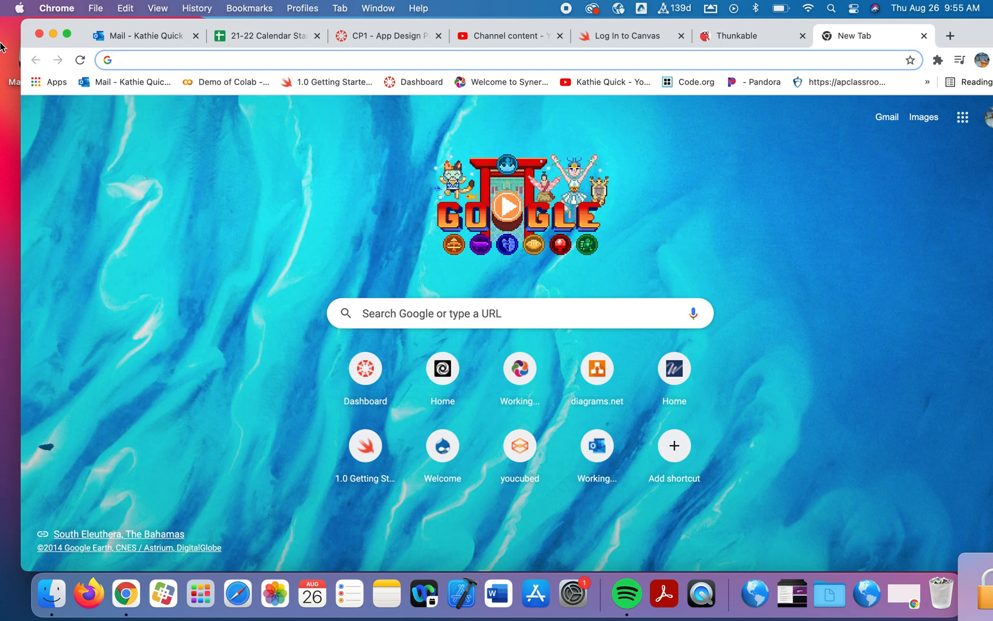
# Open the draw.io website in the browser
pyautogui.write('dr')
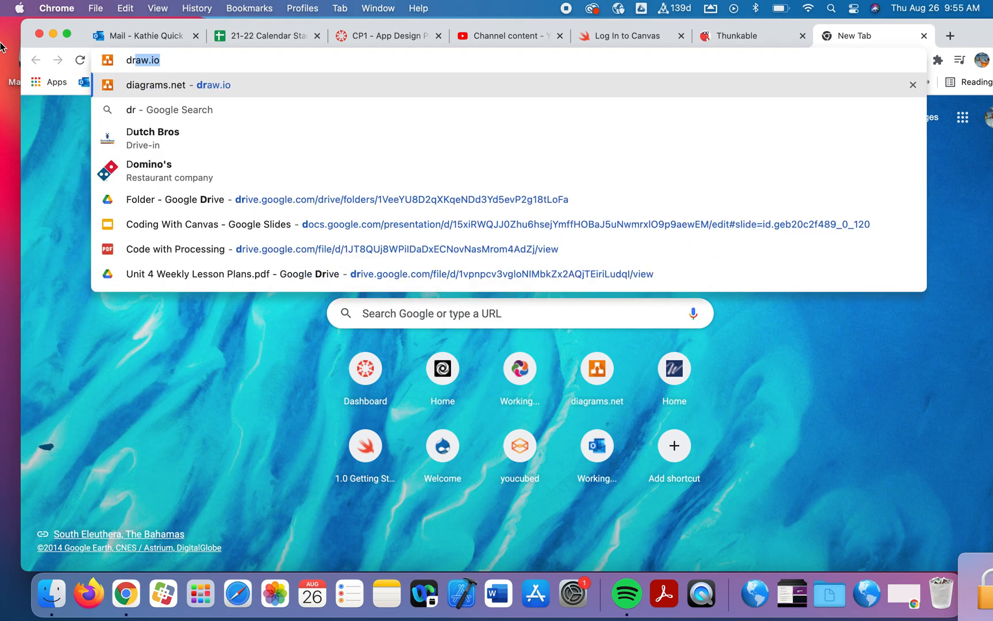
pyautogui.write('aw.io')
pyautogui.press('Return')
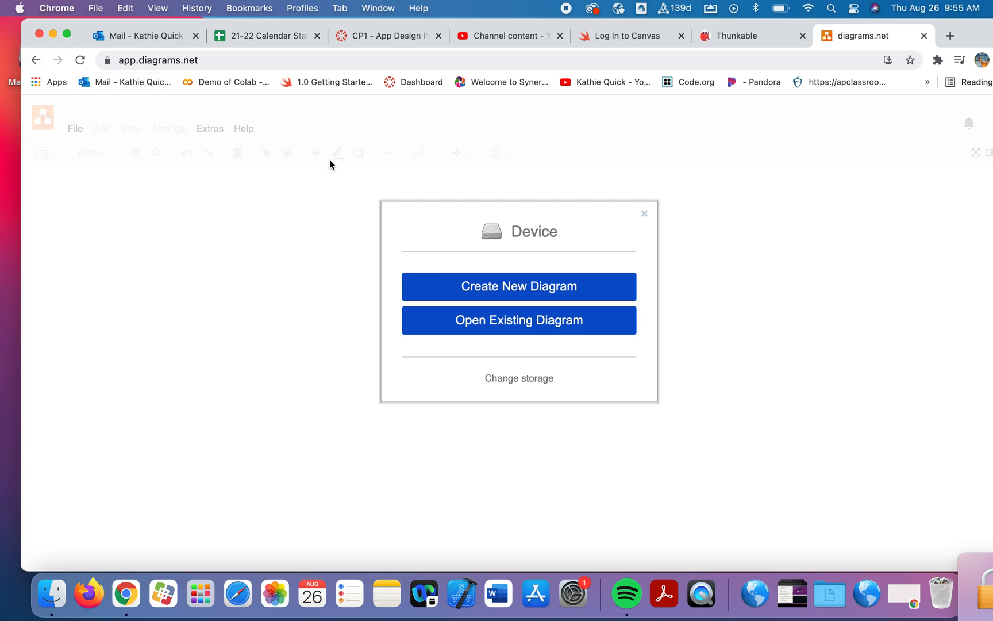
# Create a new blank diagram and save it to the Desktop as quizFlow.drawio
pyautogui.click(507, 288)
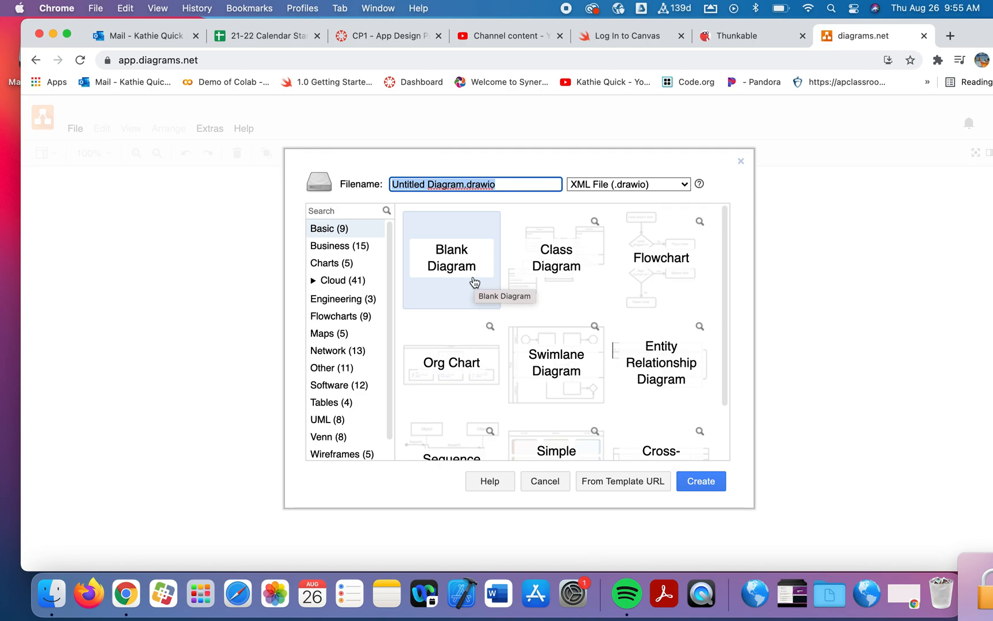
pyautogui.click(439, 273)
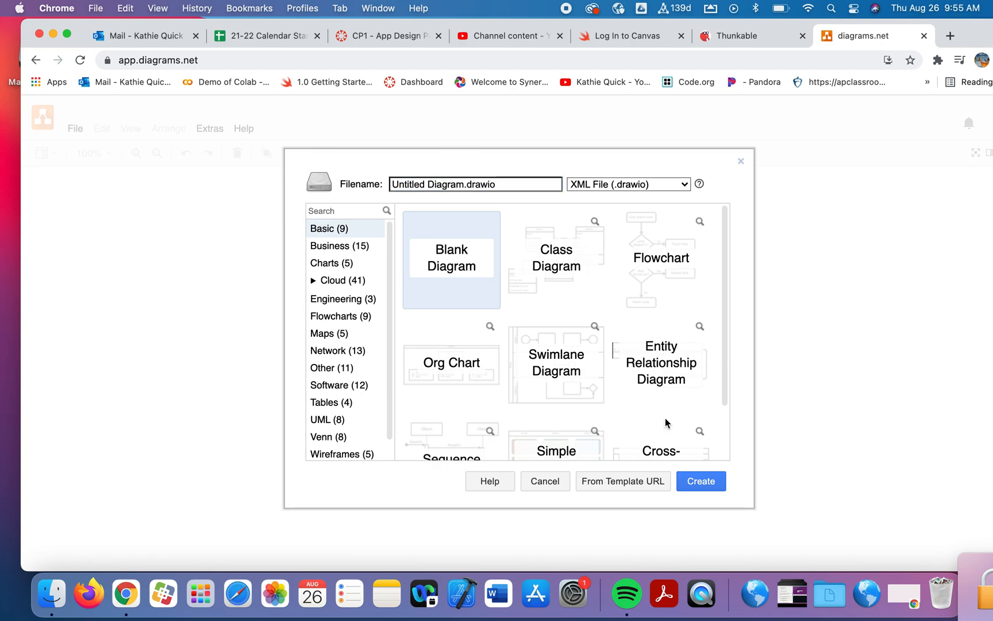
pyautogui.click(706, 482)
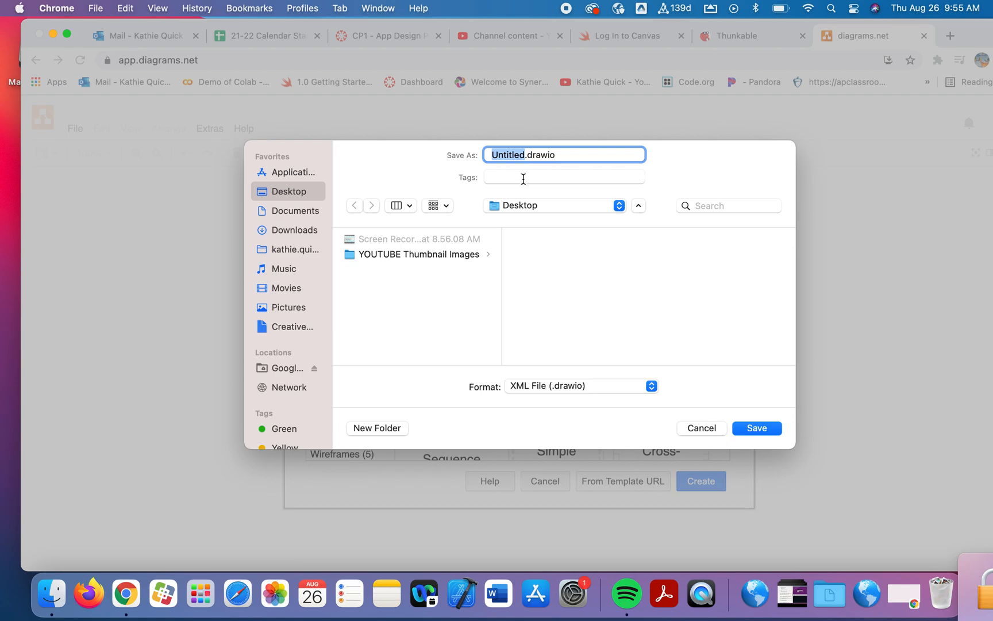
pyautogui.write('quizFlo')
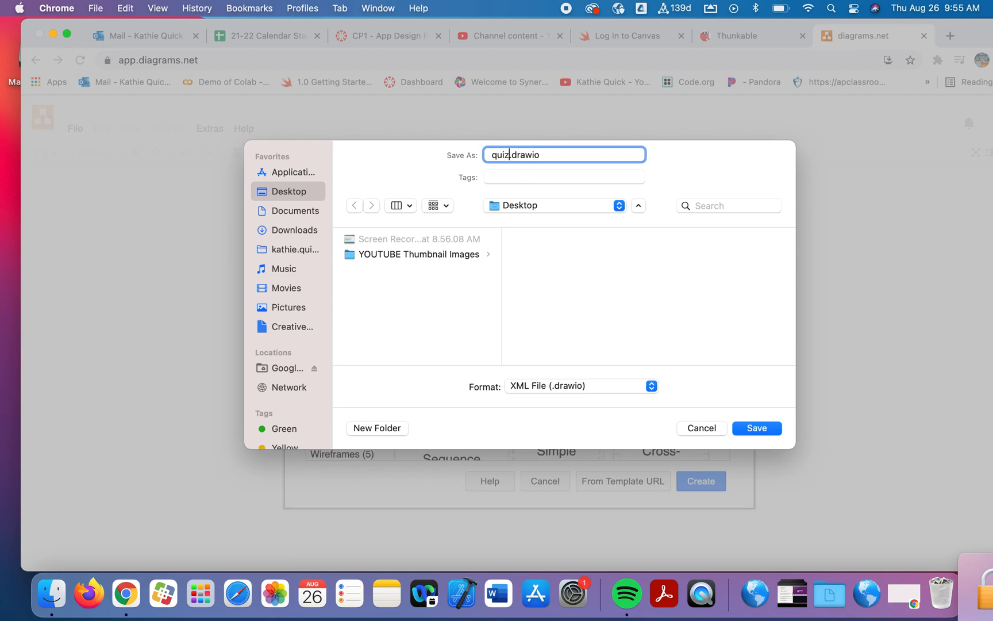
pyautogui.write('w')
pyautogui.click(758, 429)
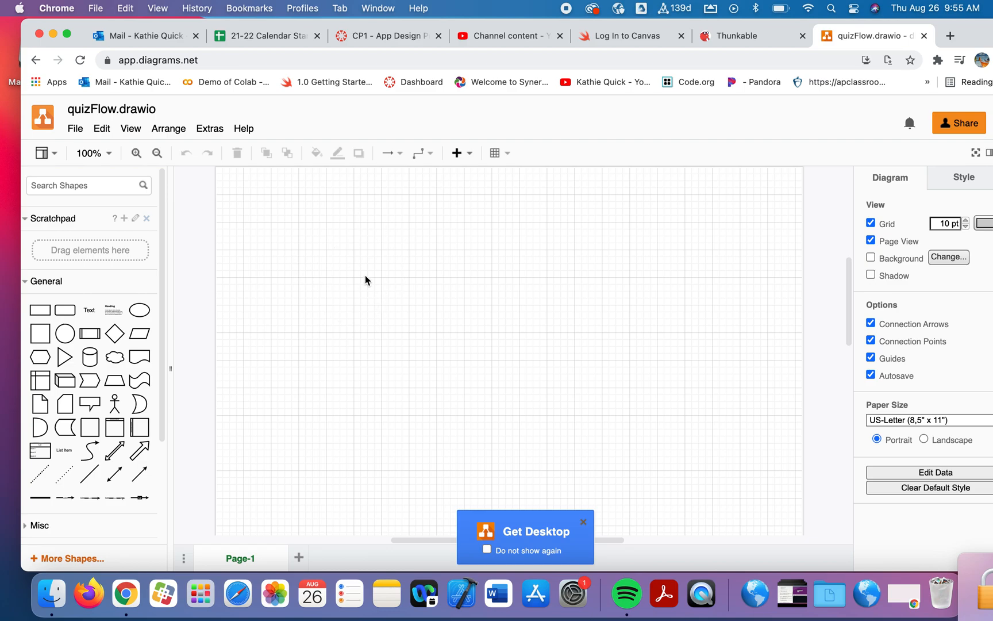
# Place an ellipse, rectangle, parallelogram, diamond and arrow in a row across the top of the canvas
pyautogui.moveTo(85, 454)
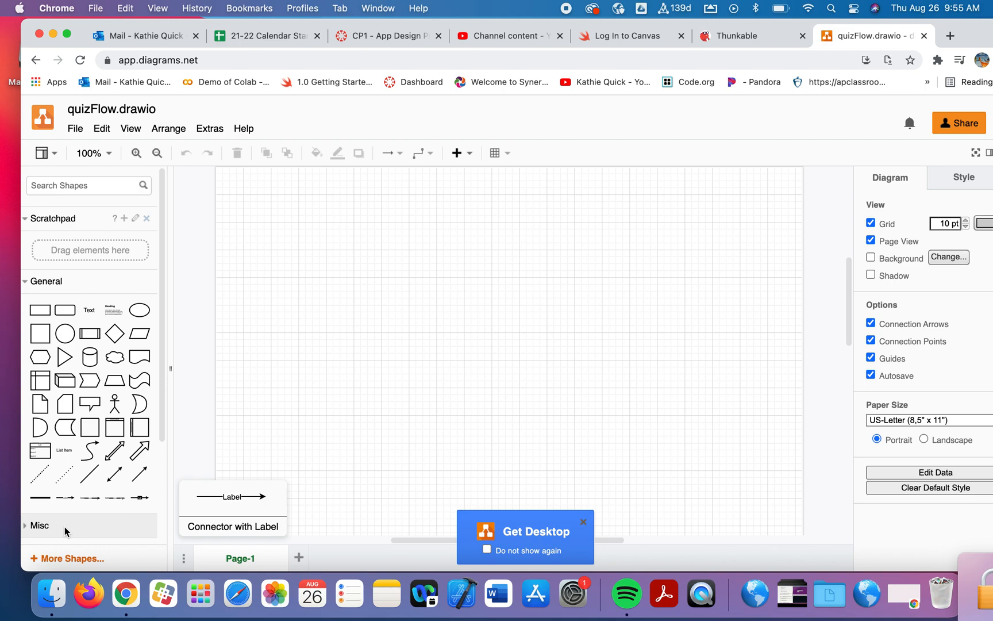
pyautogui.moveTo(139, 317); pyautogui.dragTo(236, 178)
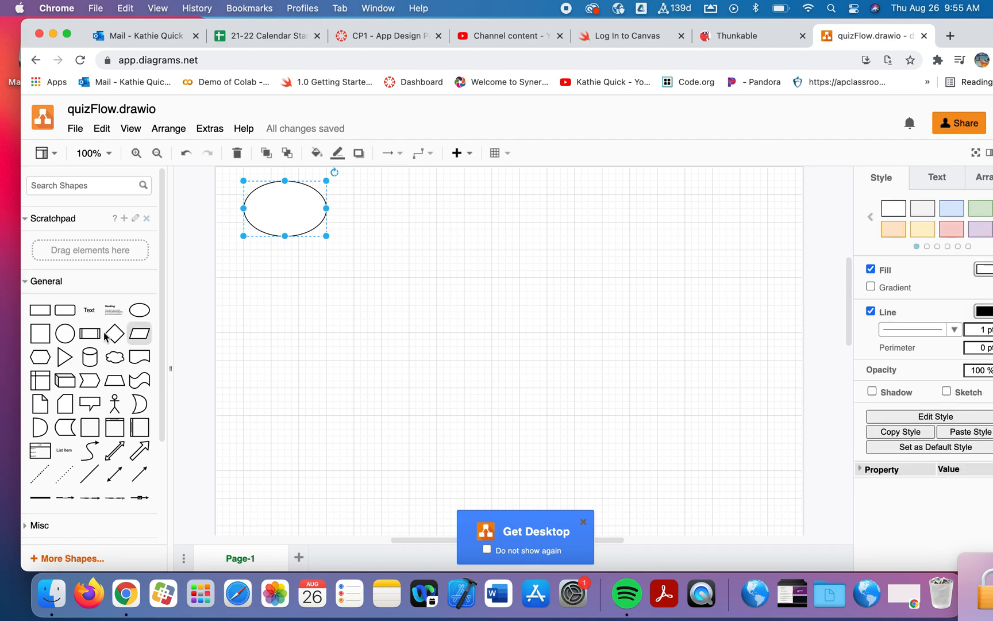
pyautogui.moveTo(46, 311); pyautogui.dragTo(361, 192)
pyautogui.moveTo(154, 334); pyautogui.dragTo(486, 193)
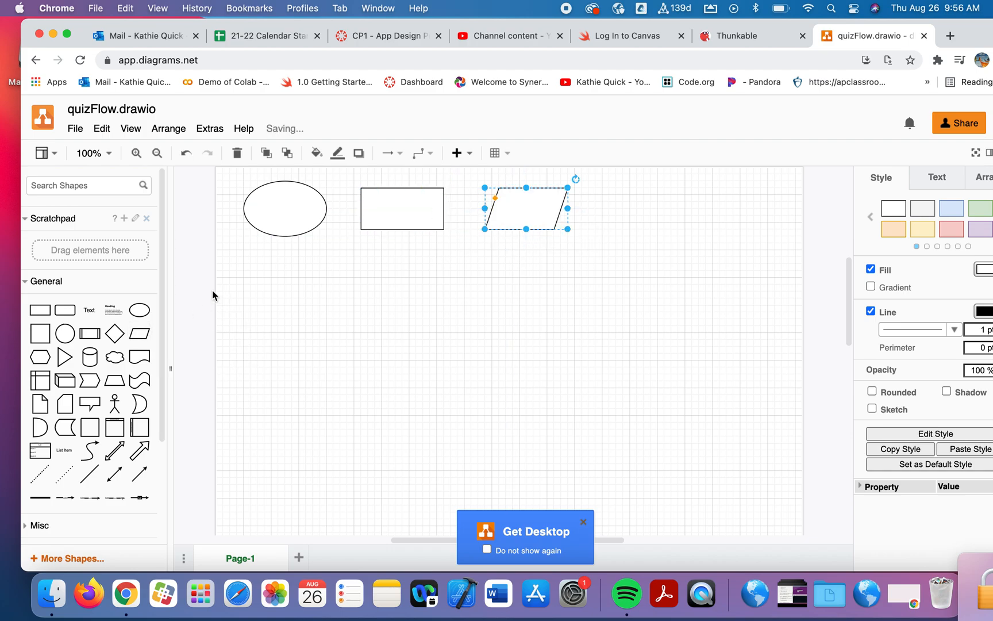
pyautogui.moveTo(114, 333); pyautogui.dragTo(604, 192)
pyautogui.moveTo(135, 473); pyautogui.dragTo(712, 198)
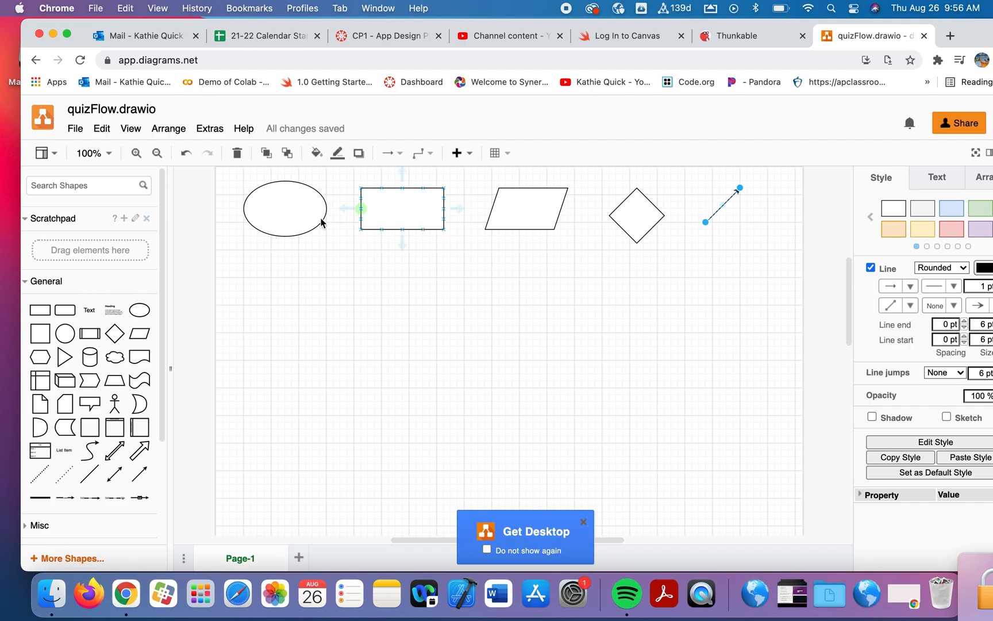
# Label the ellipse Start/Finish
pyautogui.click(282, 209)
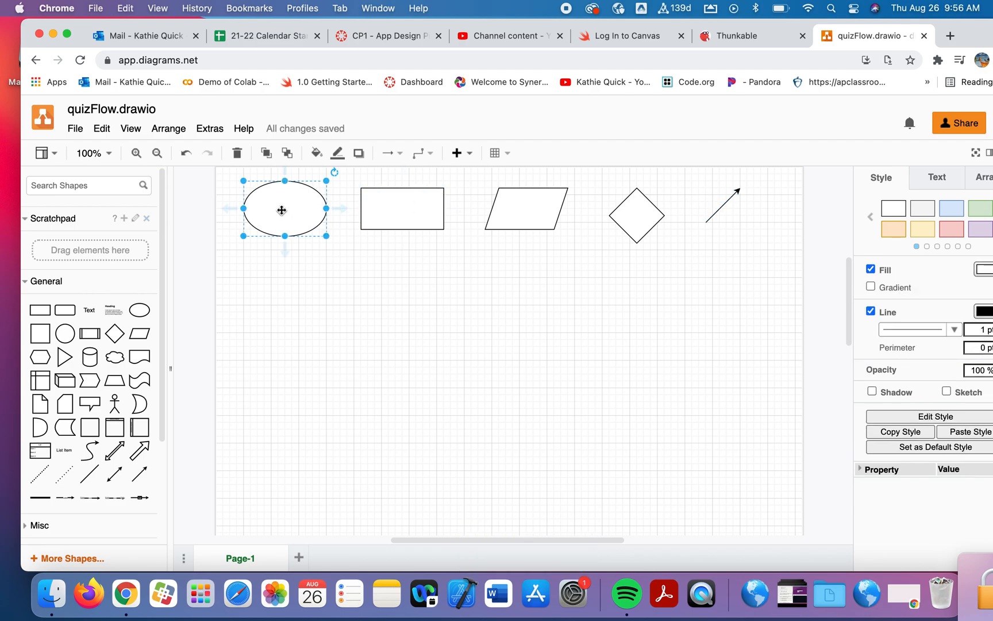
pyautogui.doubleClick(282, 210)
pyautogui.write('sStart/Fi')
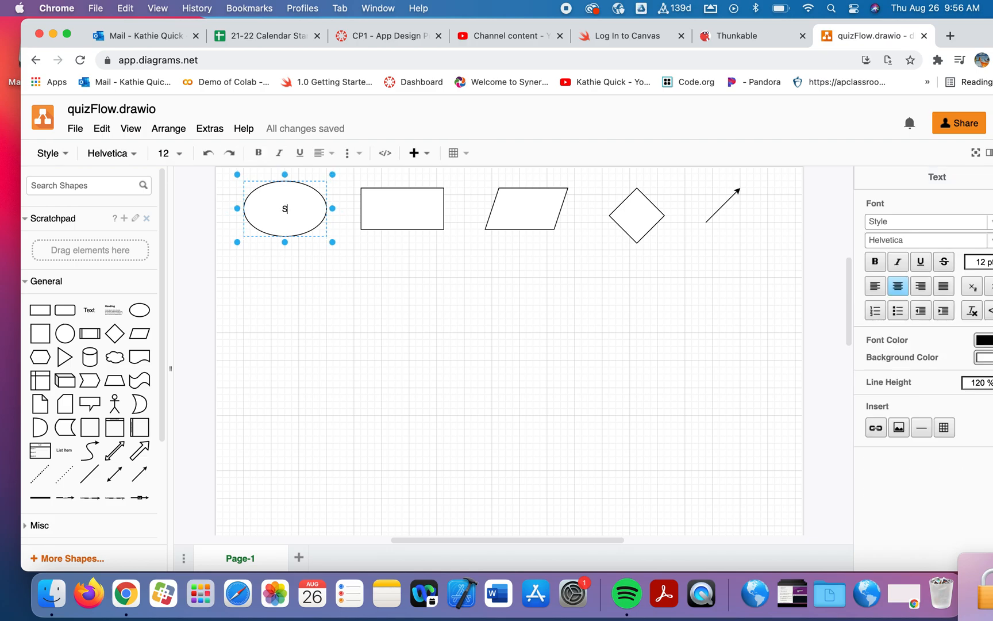
pyautogui.write('nish')
# Label the rectangle Process
pyautogui.click(392, 208)
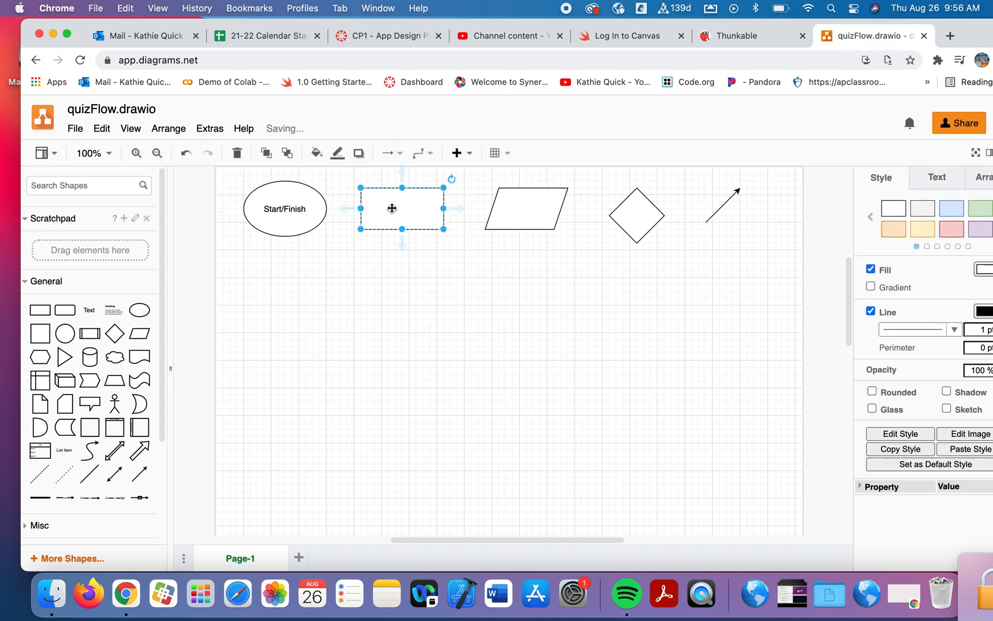
pyautogui.doubleClick(392, 208)
pyautogui.write('Process')
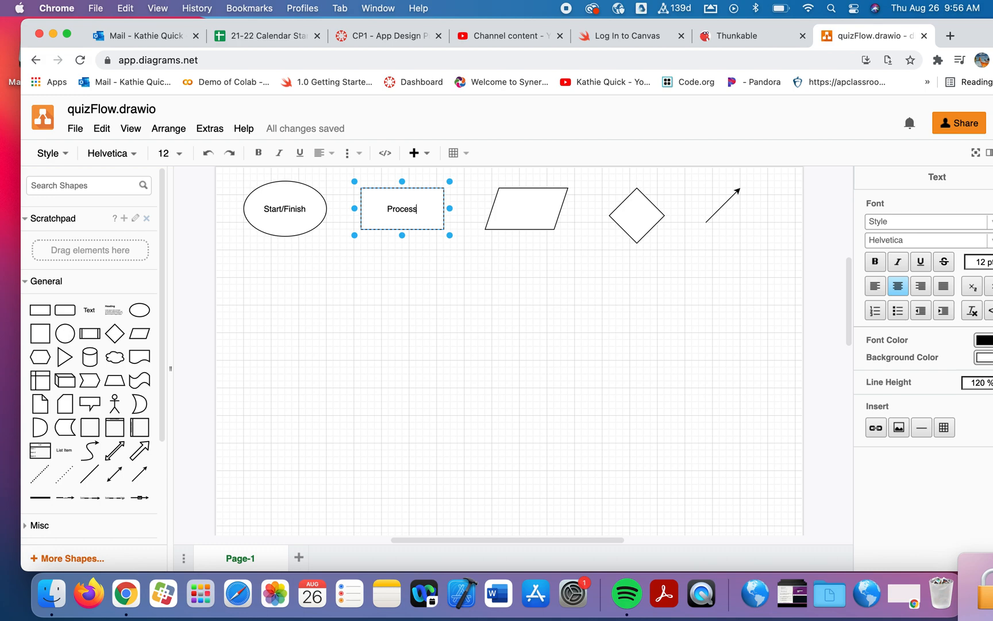
# Label the parallelogram Input/Output
pyautogui.click(510, 208)
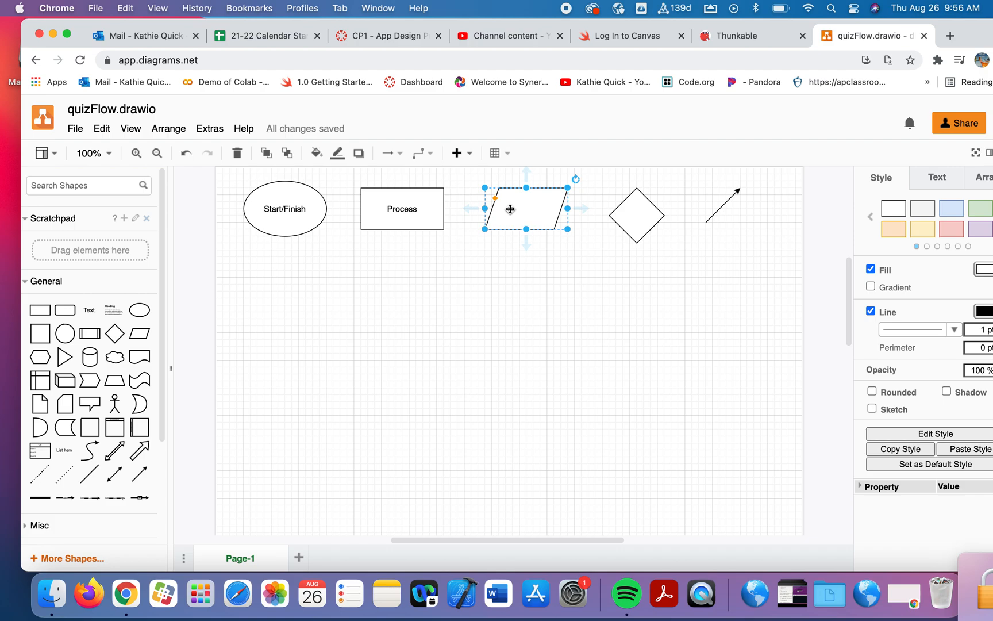
pyautogui.doubleClick(510, 209)
pyautogui.write('Input/Output')
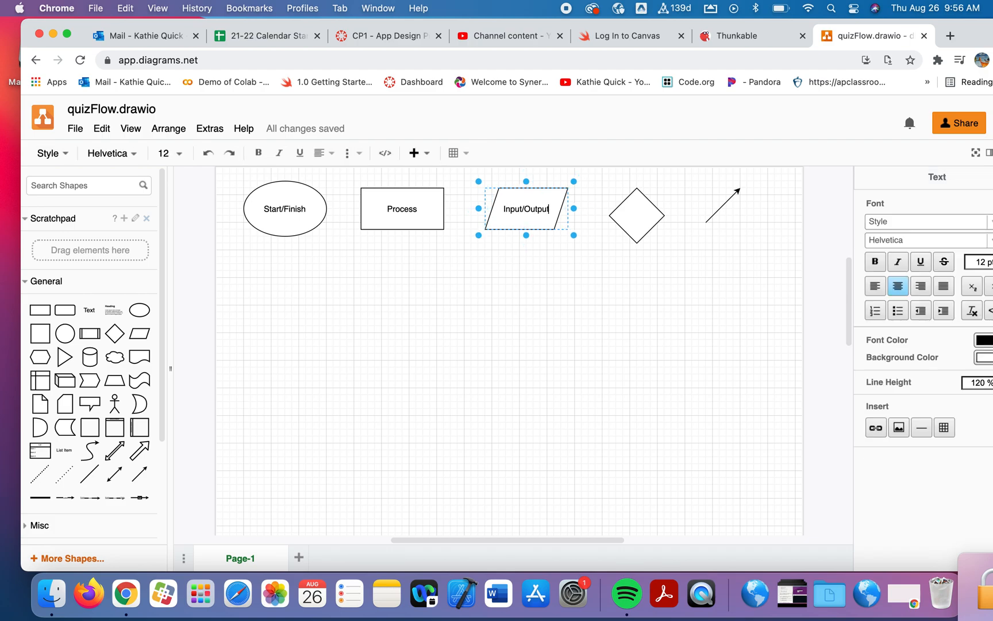
# Label the diamond Decision
pyautogui.click(632, 213)
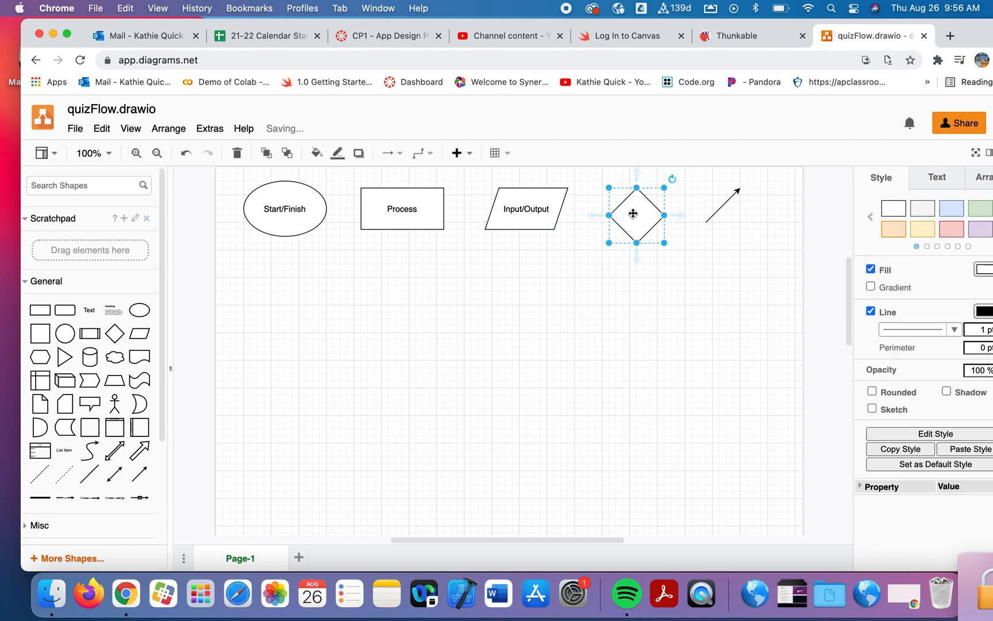
pyautogui.doubleClick(633, 213)
pyautogui.write('Decision')
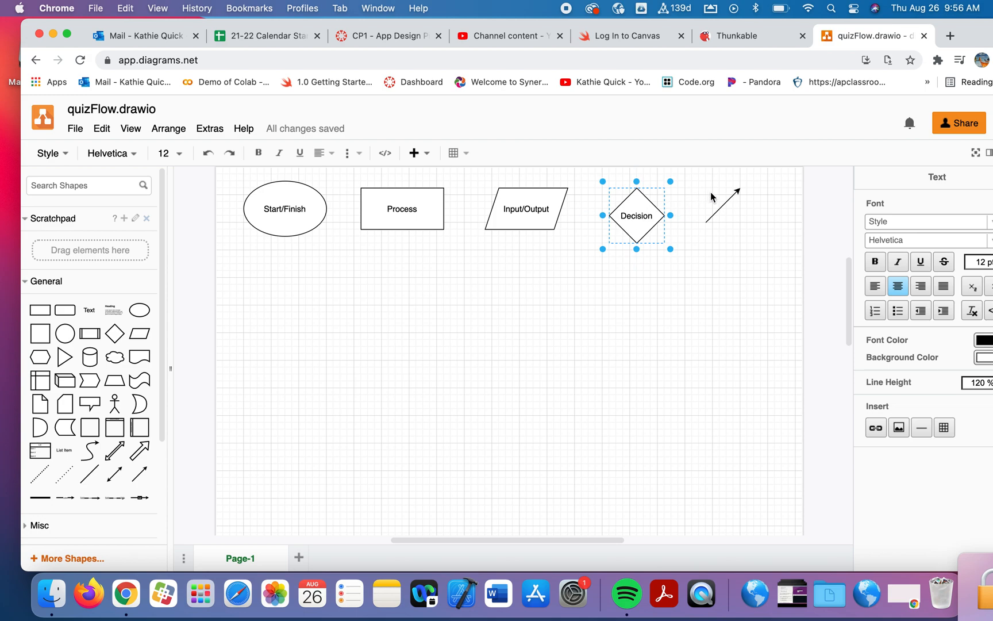
# Add a text label reading Connector beside the arrow
pyautogui.moveTo(92, 310); pyautogui.dragTo(688, 189)
pyautogui.press('Return')
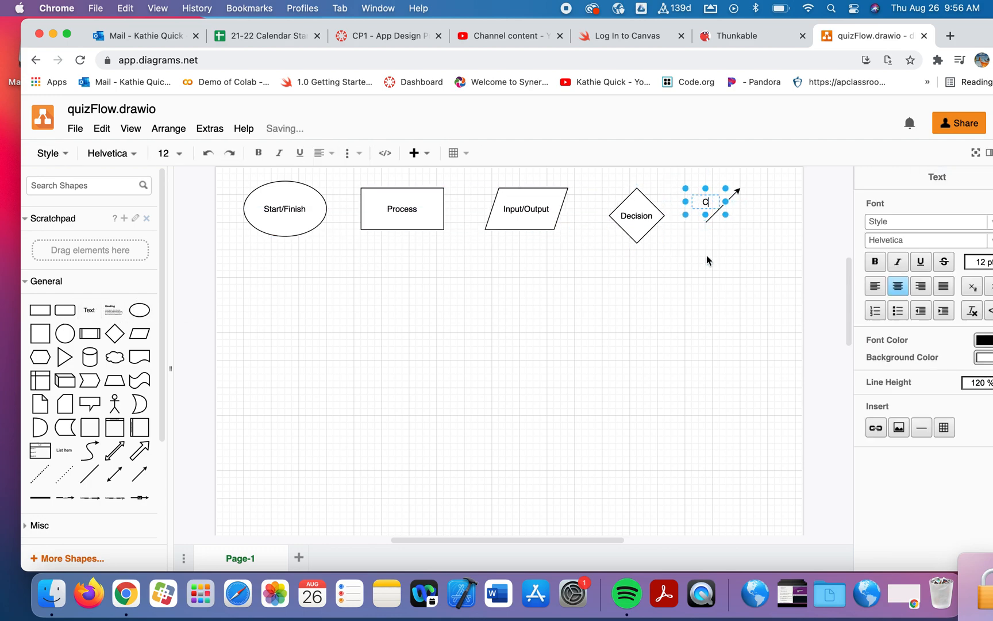
pyautogui.write('Connector')
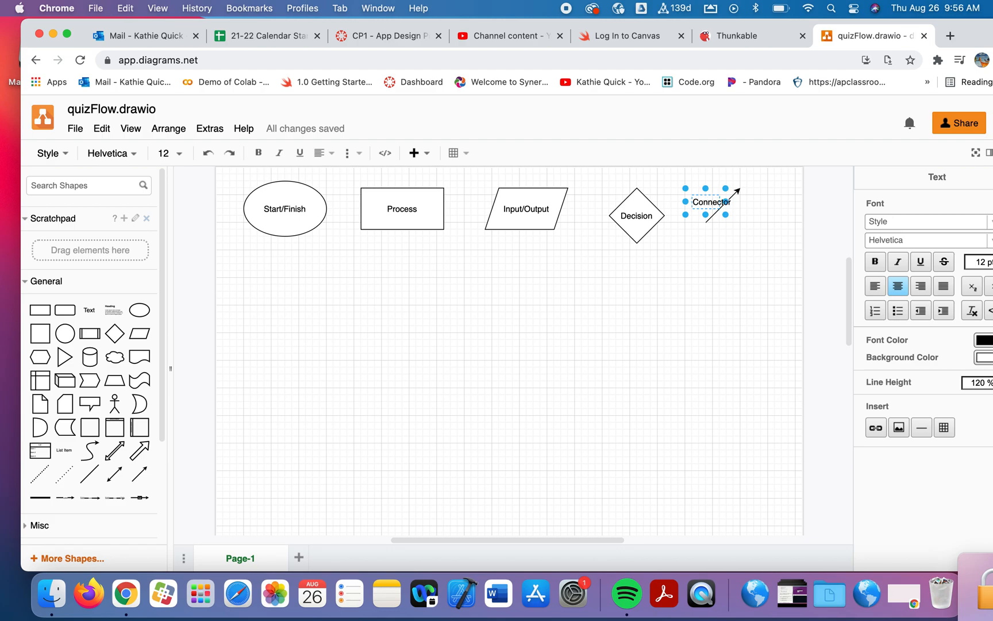
pyautogui.click(750, 265)
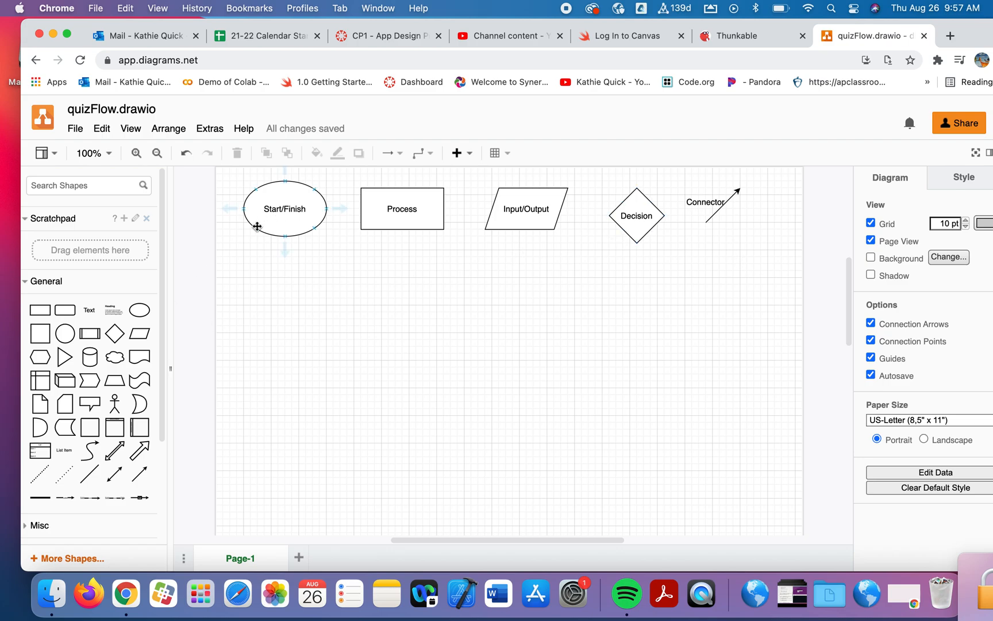
# Add an ellipse below the Process shape labelled Start Screen with instructions
pyautogui.moveTo(145, 320); pyautogui.dragTo(379, 251)
pyautogui.moveTo(414, 286)
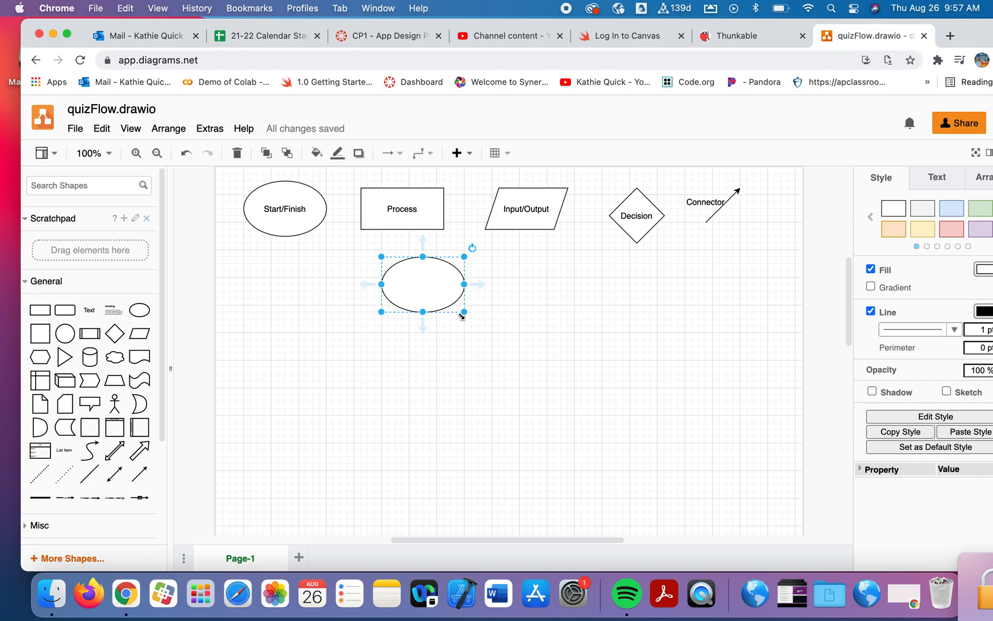
pyautogui.write('Star')
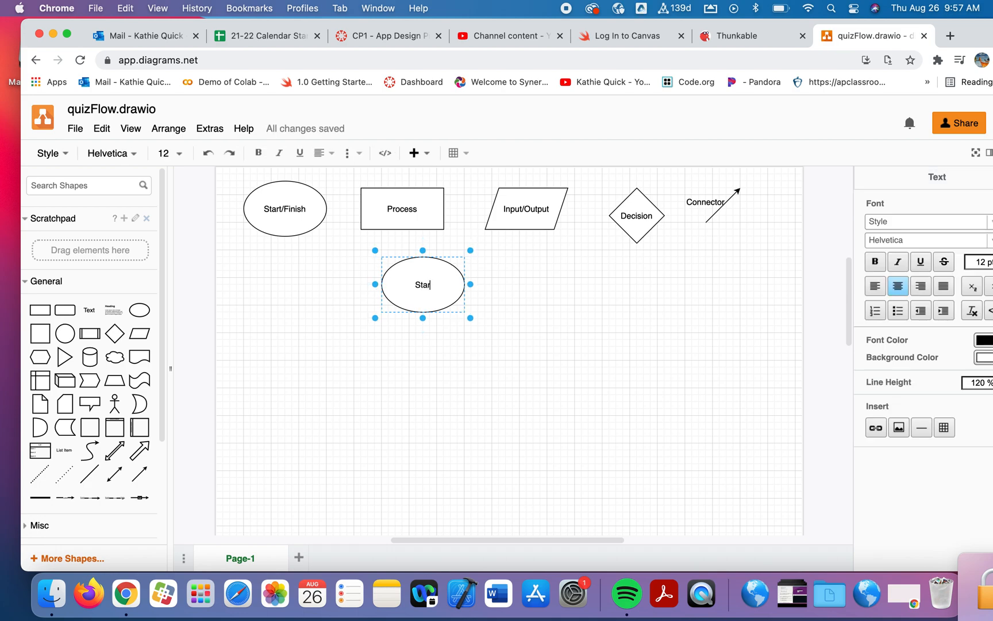
pyautogui.write('t Screen with instr')
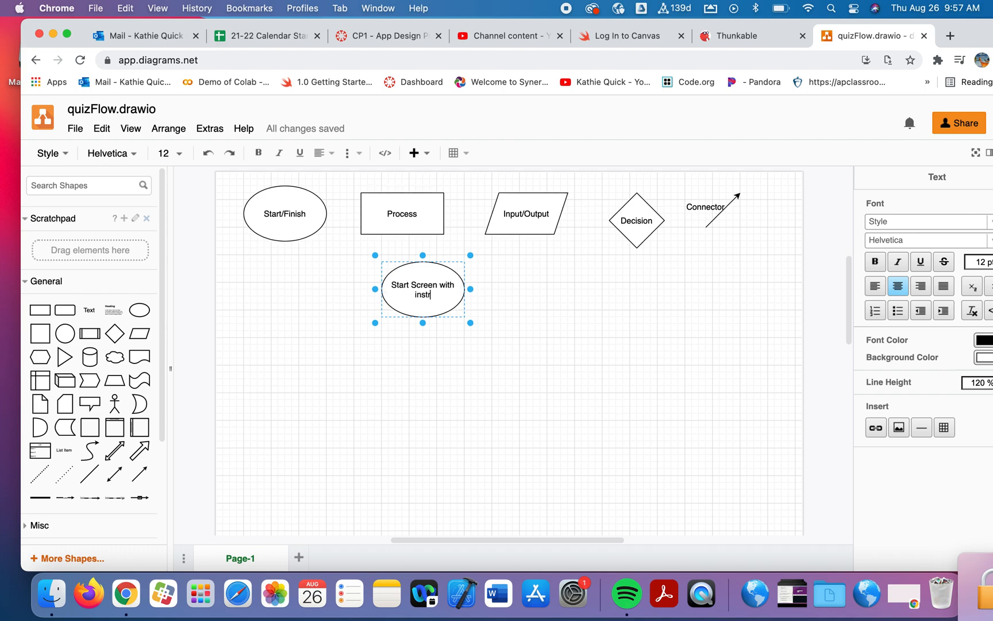
pyautogui.write('uctions')
pyautogui.click(488, 342)
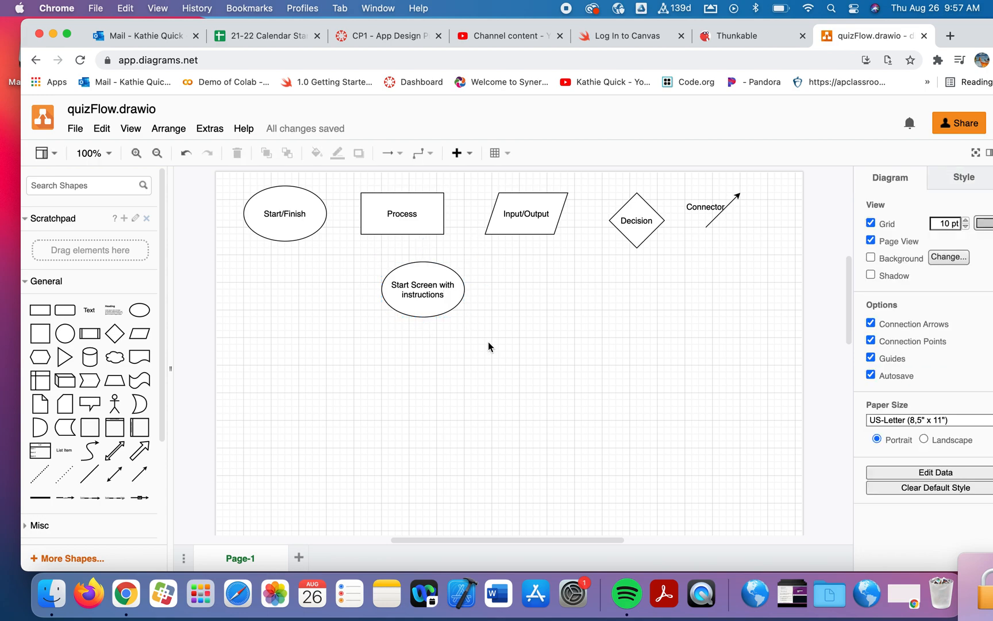